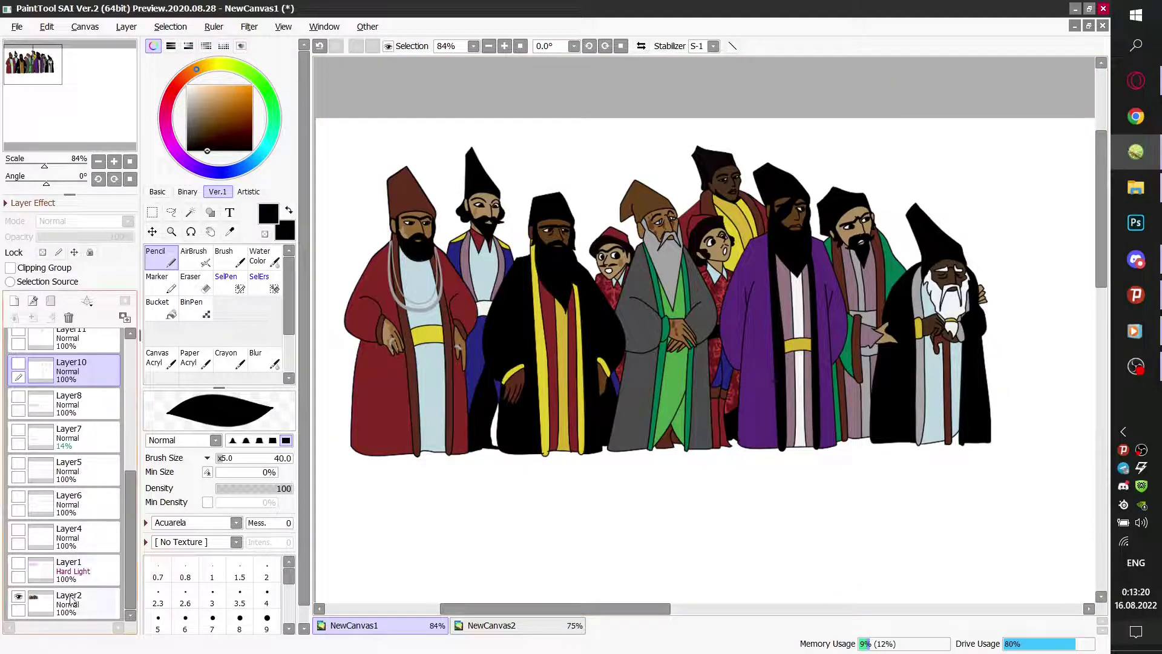
# Step: Compare the magenta gesture sketch by hiding the coloured crowd, then restoring it
pyautogui.click(106, 604)
pyautogui.scroll(-1, 731, 330)
pyautogui.scroll(1, 731, 329)
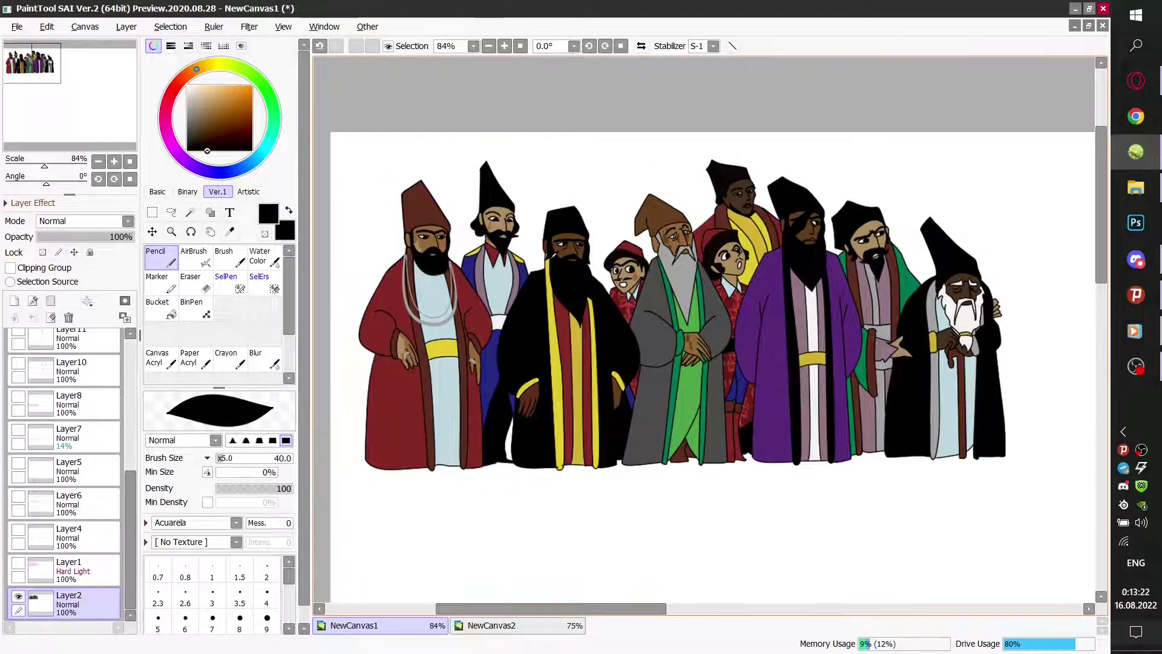
pyautogui.moveTo(645, 608); pyautogui.dragTo(651, 607)
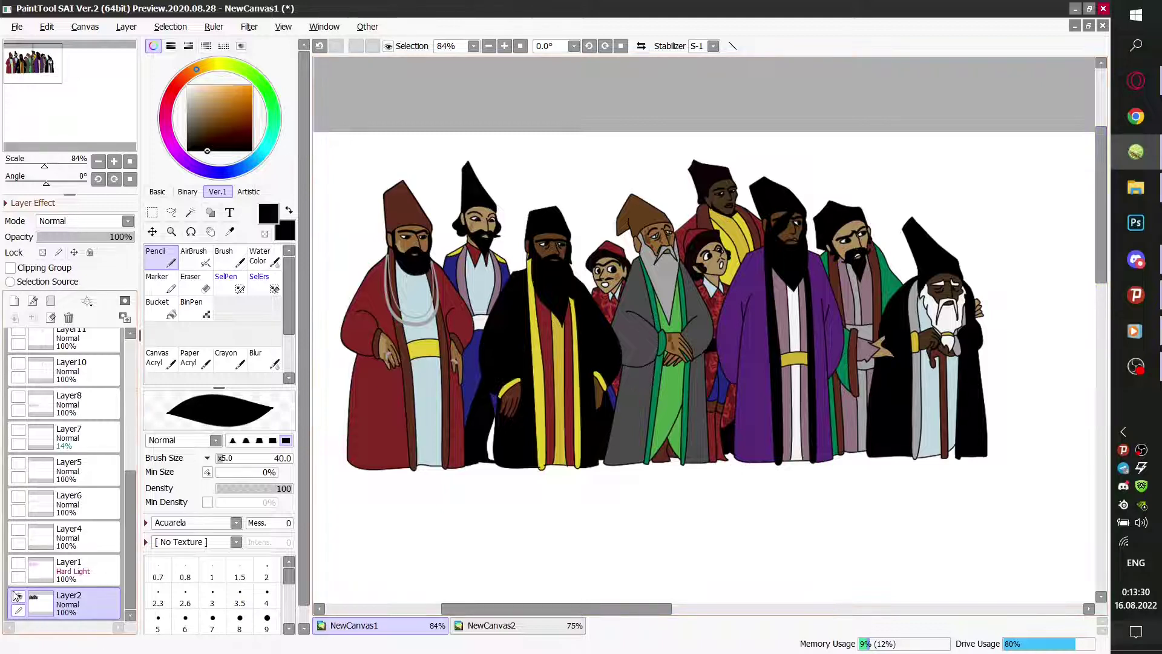
pyautogui.click(18, 563)
pyautogui.click(19, 597)
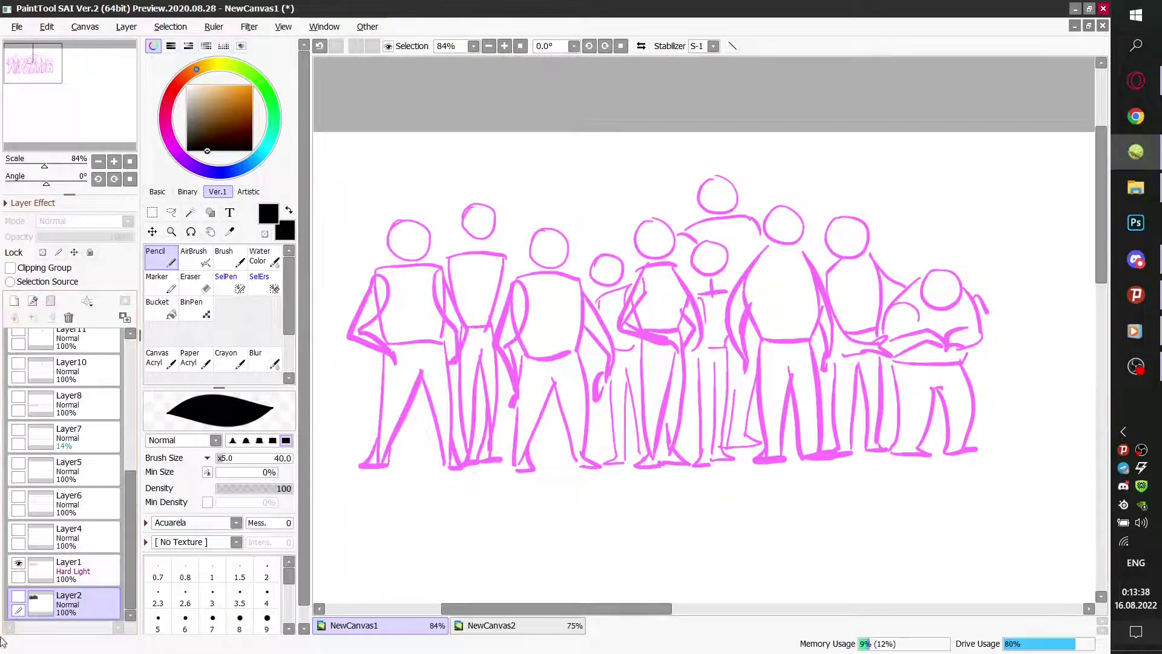
pyautogui.click(18, 596)
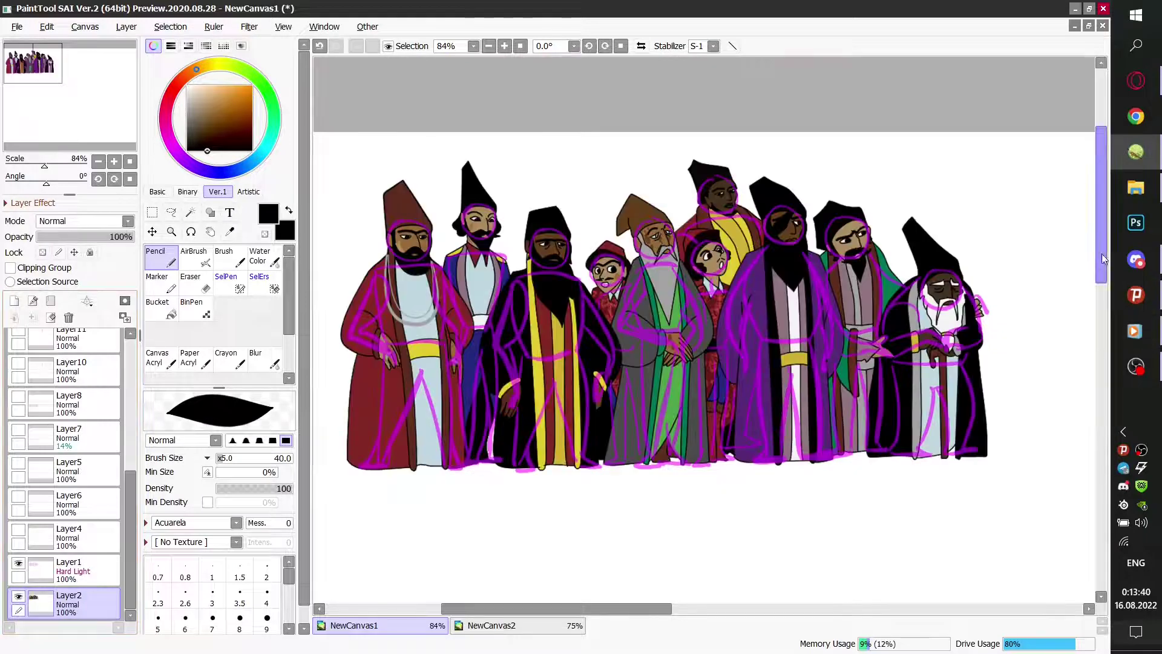
pyautogui.scroll(-3, 1101, 257)
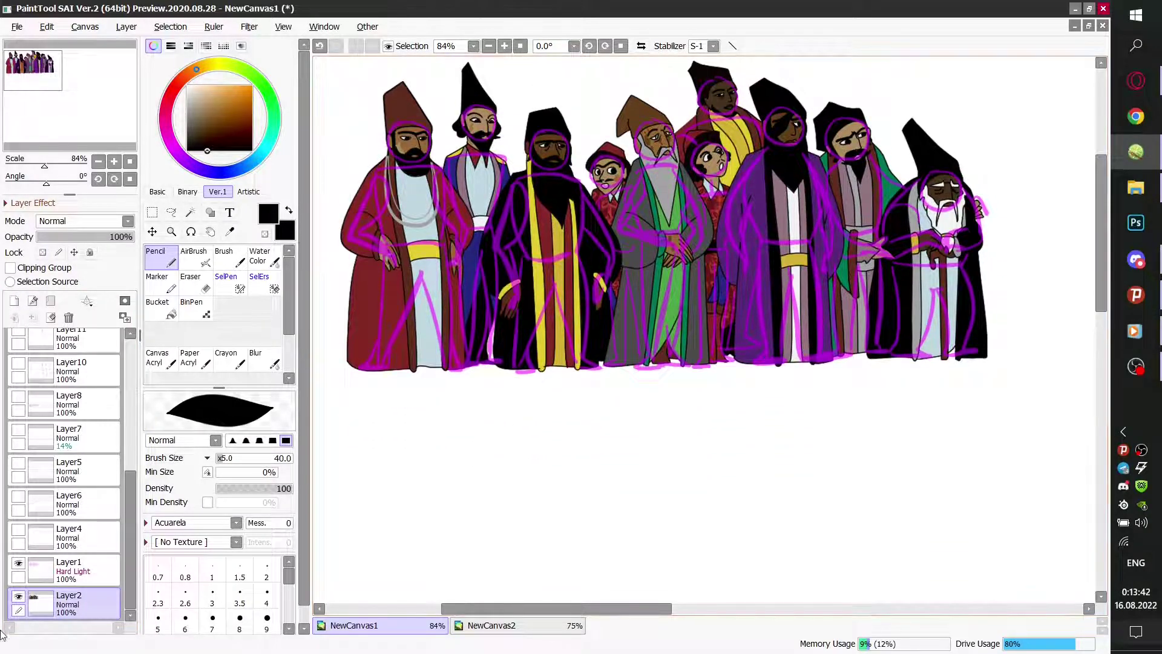
# Step: Show the yellow arrows and simple shape sketches, hiding the magenta gesture layer
pyautogui.click(19, 529)
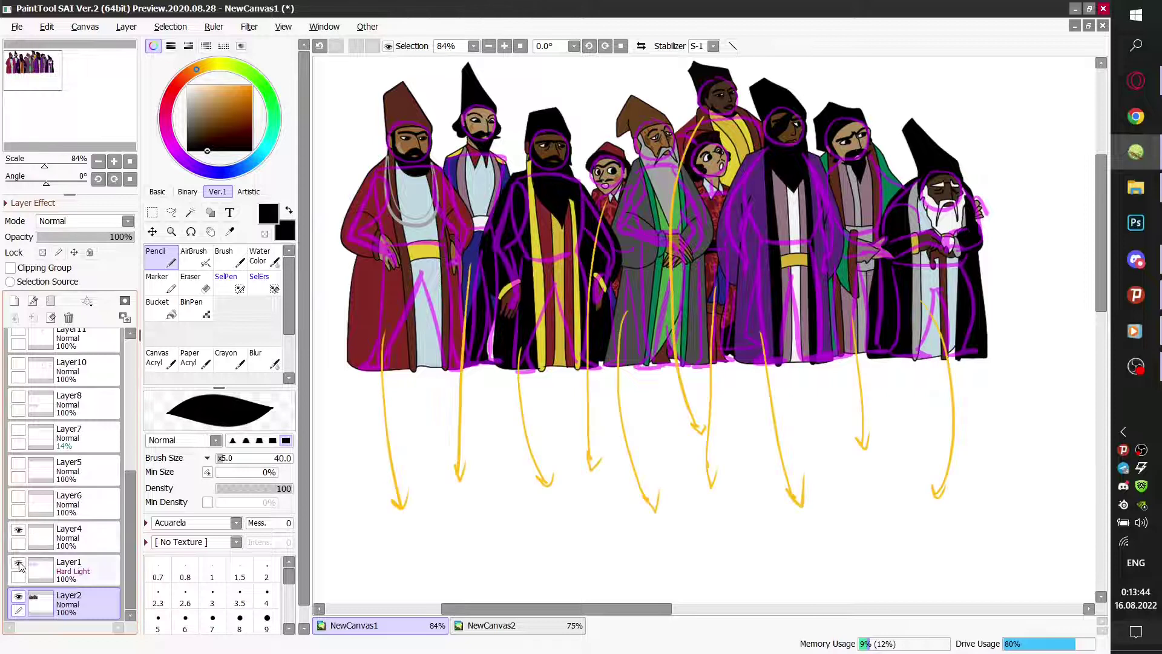
pyautogui.click(19, 563)
pyautogui.click(19, 497)
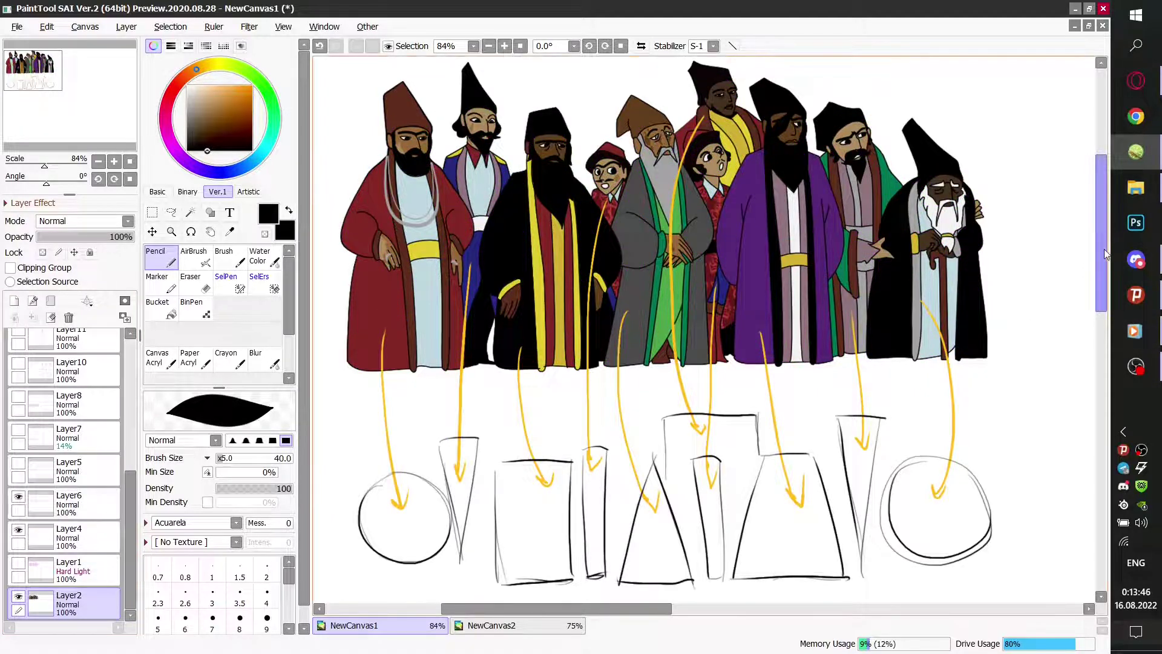
pyautogui.scroll(-1, 1090, 260)
pyautogui.scroll(1, 1086, 263)
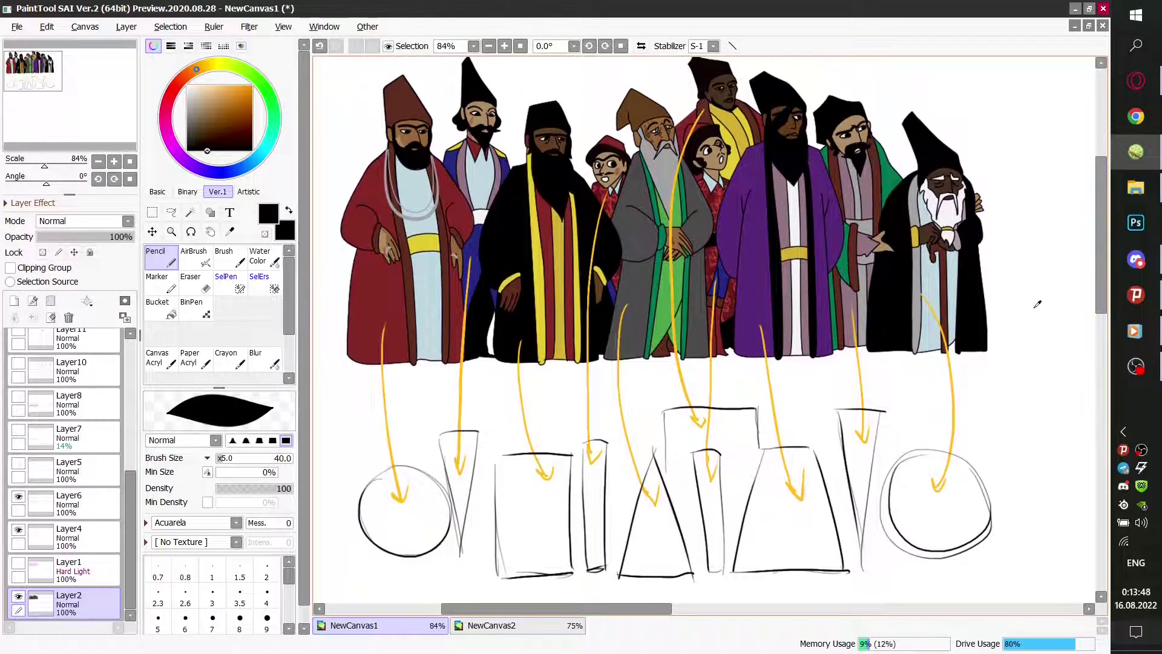
pyautogui.scroll(-1, 1037, 304)
pyautogui.moveTo(690, 613); pyautogui.dragTo(703, 613)
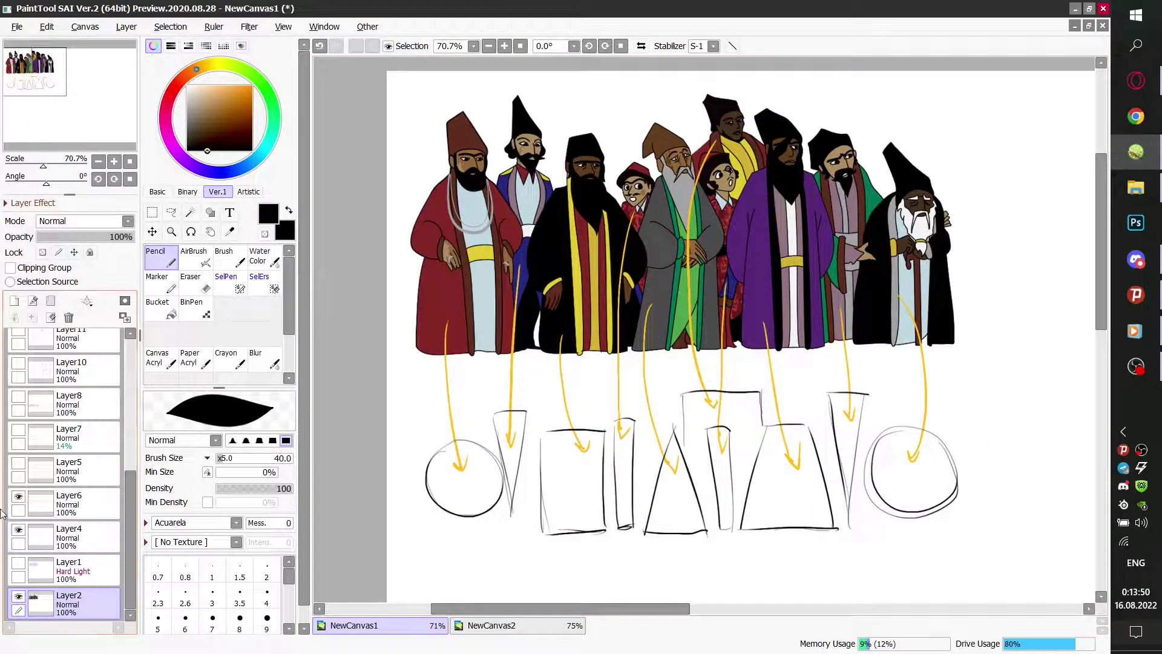
# Step: Turn on the second arrow set and the crowd's line sketch layers, scrolling down to view them
pyautogui.click(19, 463)
pyautogui.click(19, 430)
pyautogui.click(19, 396)
pyautogui.scroll(-5, 831, 382)
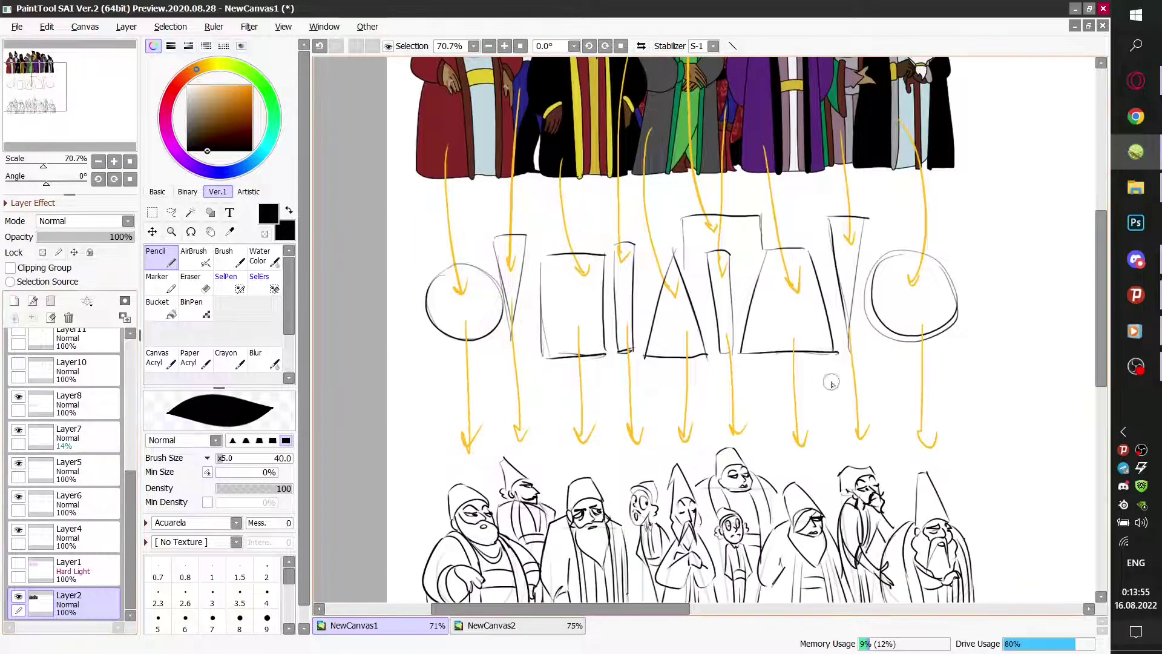
pyautogui.moveTo(1101, 324); pyautogui.dragTo(1100, 381)
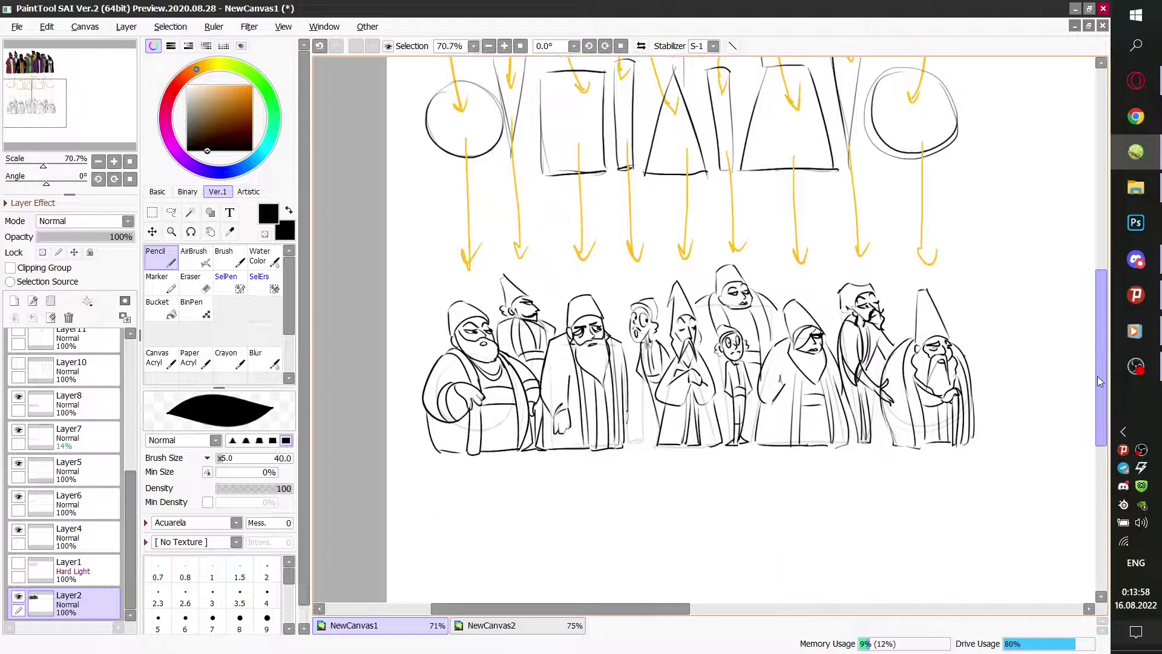
pyautogui.scroll(1, 884, 462)
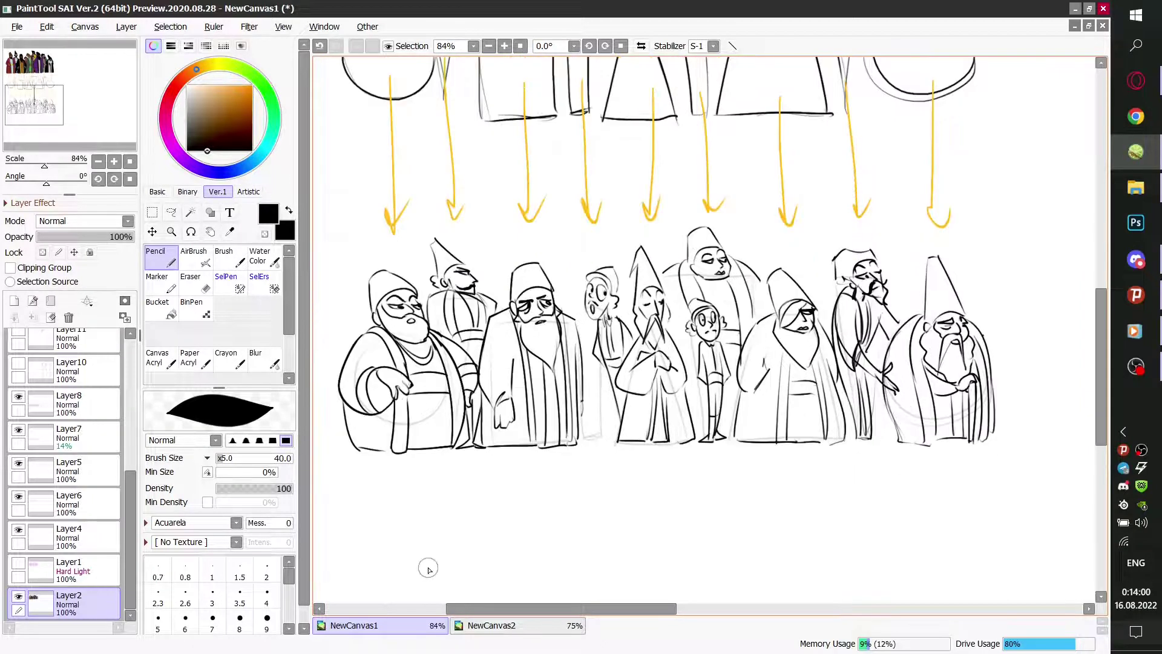
pyautogui.moveTo(506, 611); pyautogui.dragTo(613, 611)
pyautogui.scroll(-4, 503, 575)
pyautogui.scroll(-2, 680, 353)
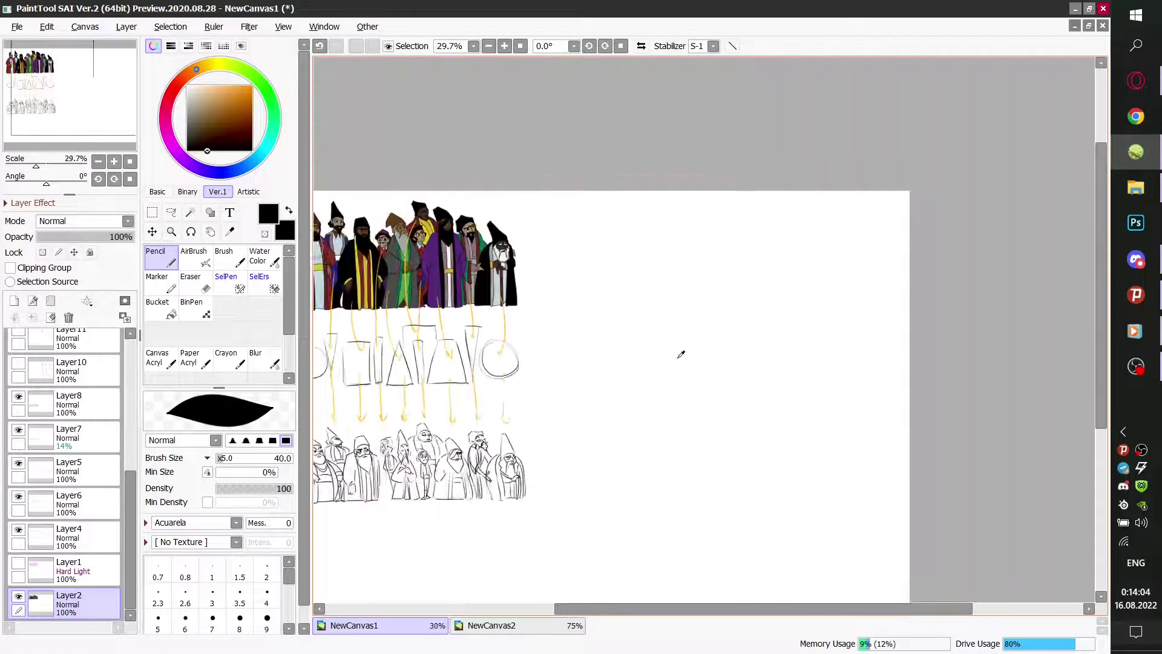
# Step: Show the first, second and widest girl sketch versions with their arrows
pyautogui.scroll(3, 555, 347)
pyautogui.scroll(2, 52, 422)
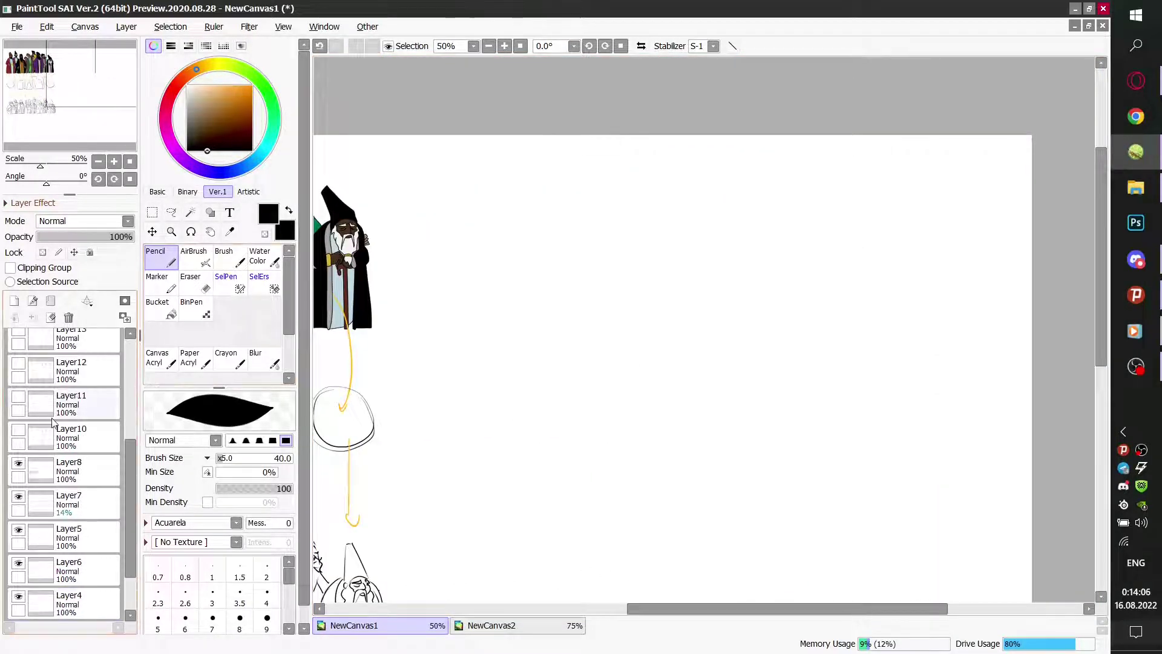
pyautogui.click(18, 399)
pyautogui.scroll(2, 653, 166)
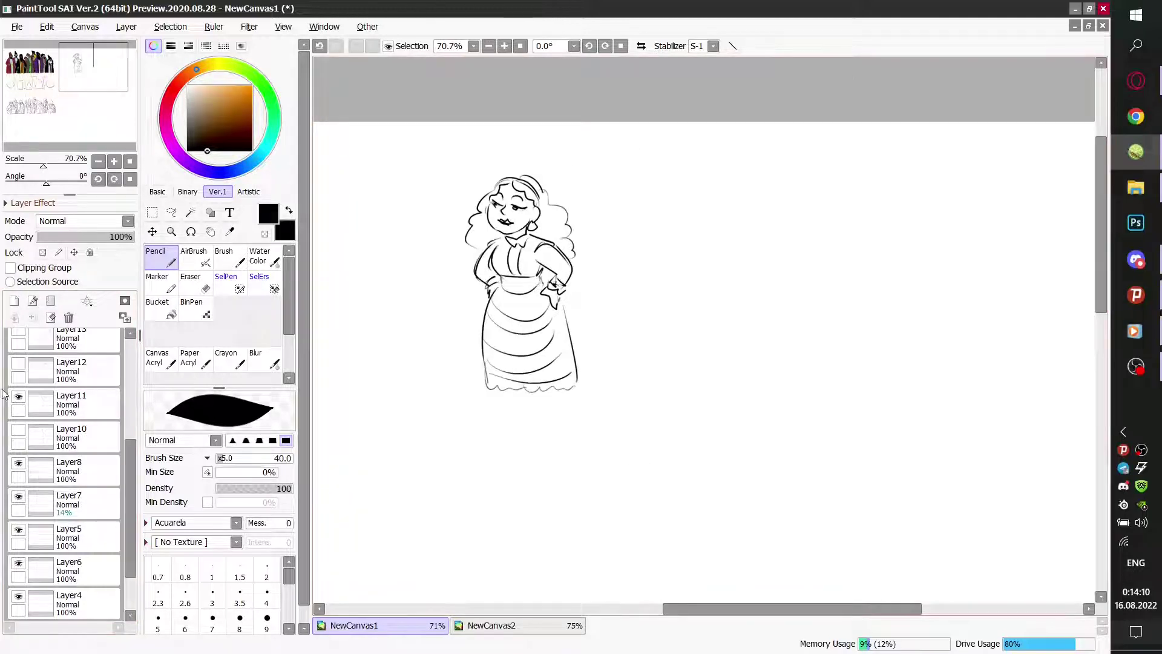
pyautogui.click(17, 365)
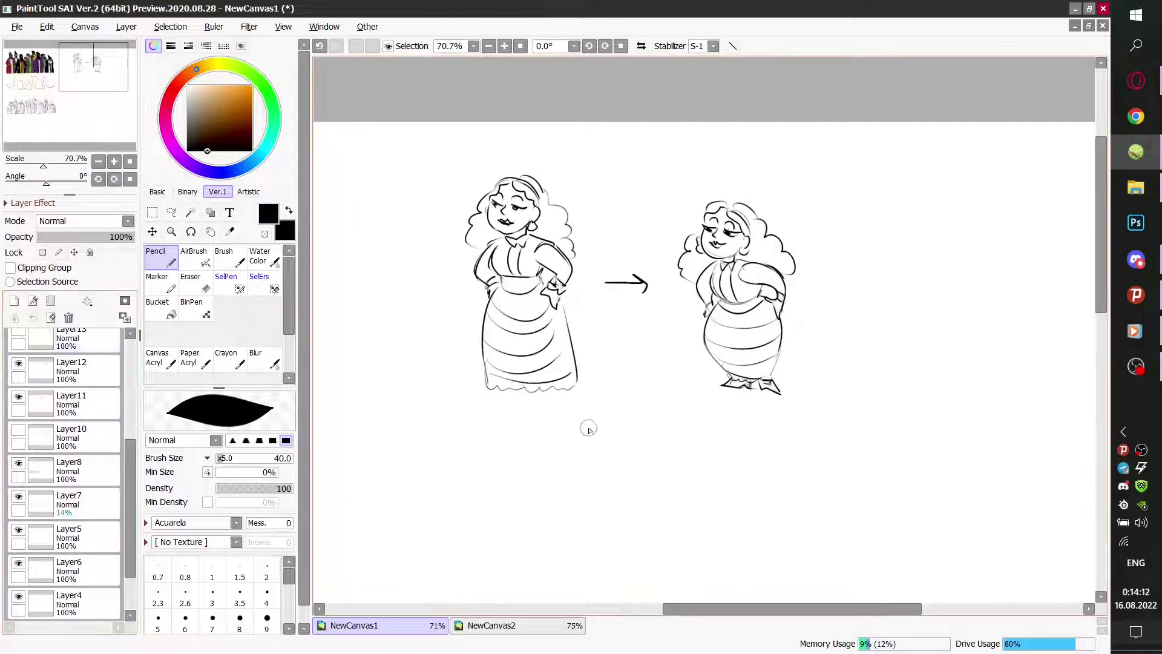
pyautogui.scroll(2, 3, 442)
pyautogui.click(18, 395)
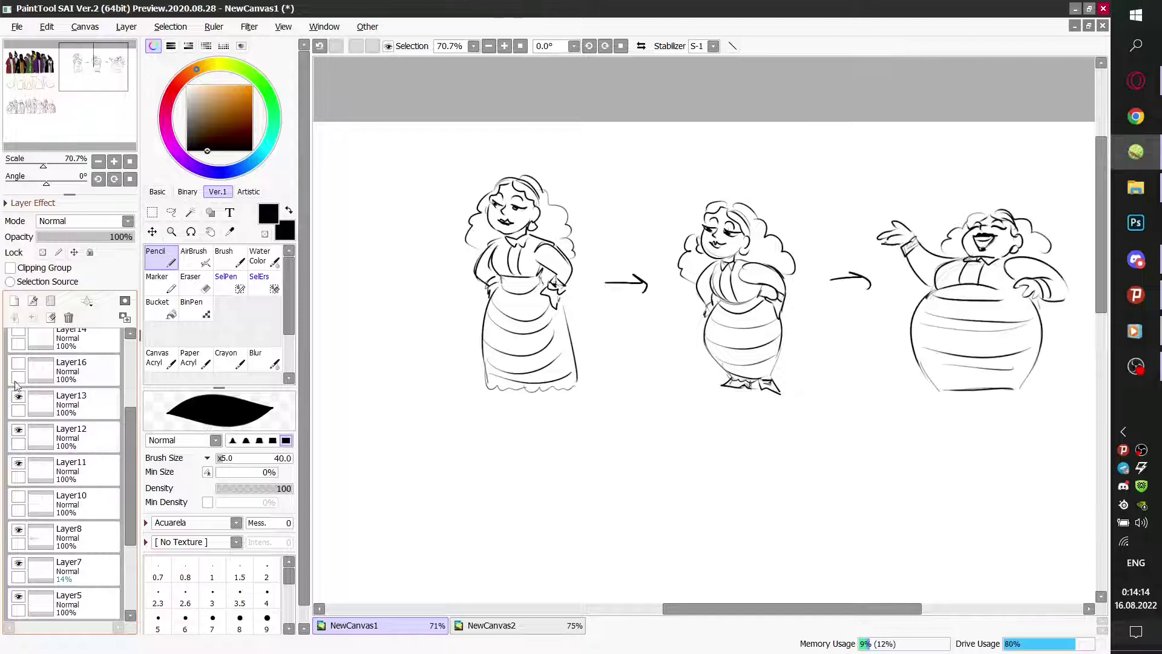
# Step: Toggle the fourth figure below the row off, then back on
pyautogui.click(17, 368)
pyautogui.click(18, 368)
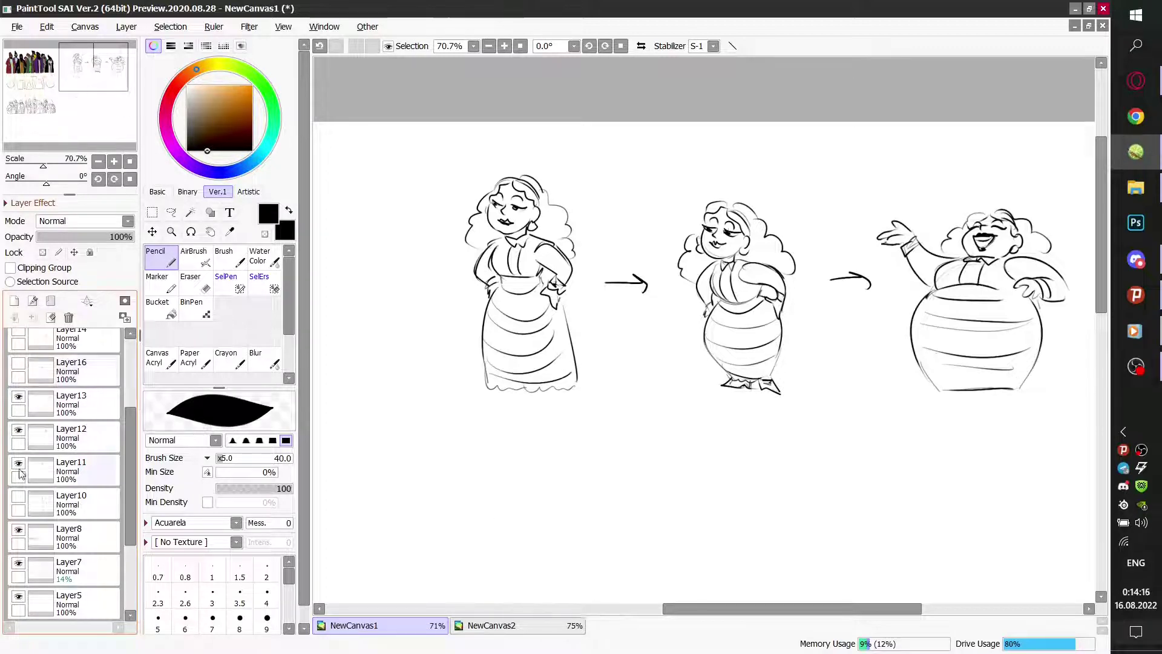
pyautogui.scroll(-1, 393, 247)
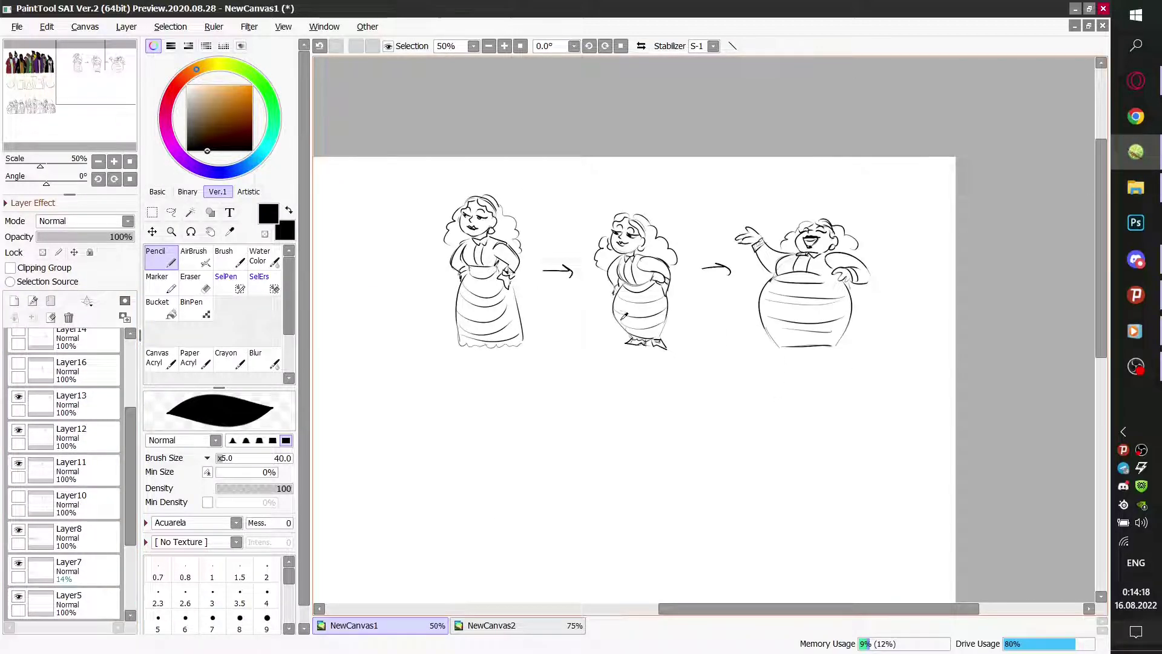
pyautogui.scroll(1, 624, 316)
pyautogui.scroll(1, 130, 472)
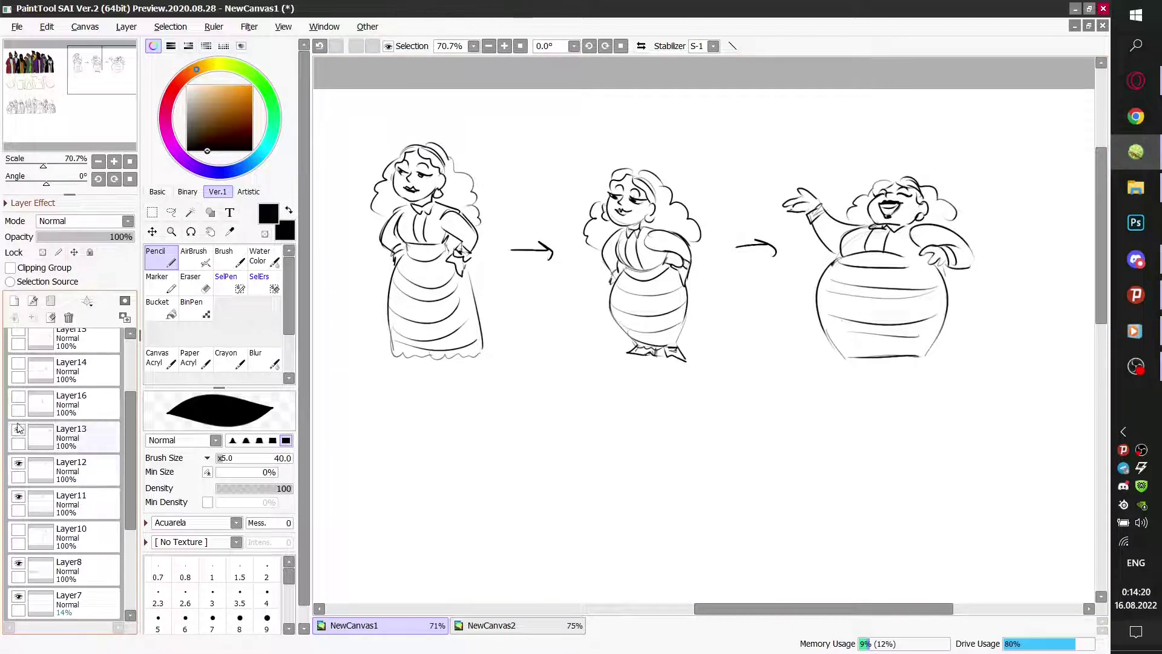
pyautogui.click(17, 397)
pyautogui.scroll(-1, 469, 440)
pyautogui.scroll(2, 469, 440)
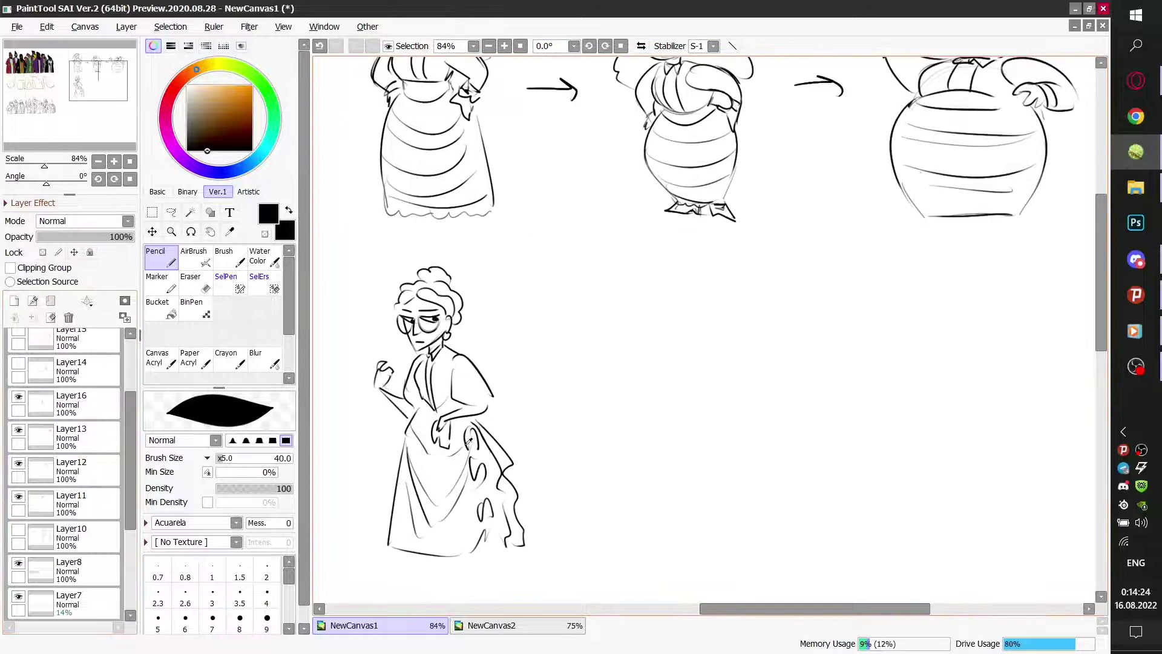
pyautogui.scroll(1, 54, 454)
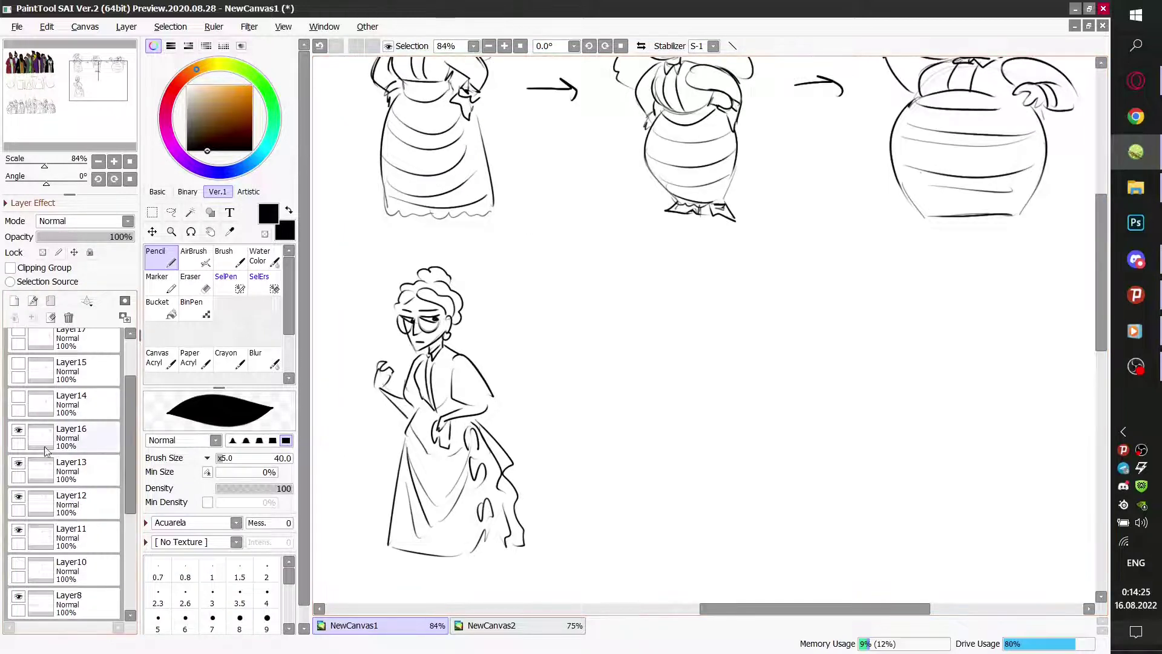
# Step: Reveal the next gowned-woman pose and her third pose to complete the row
pyautogui.click(17, 398)
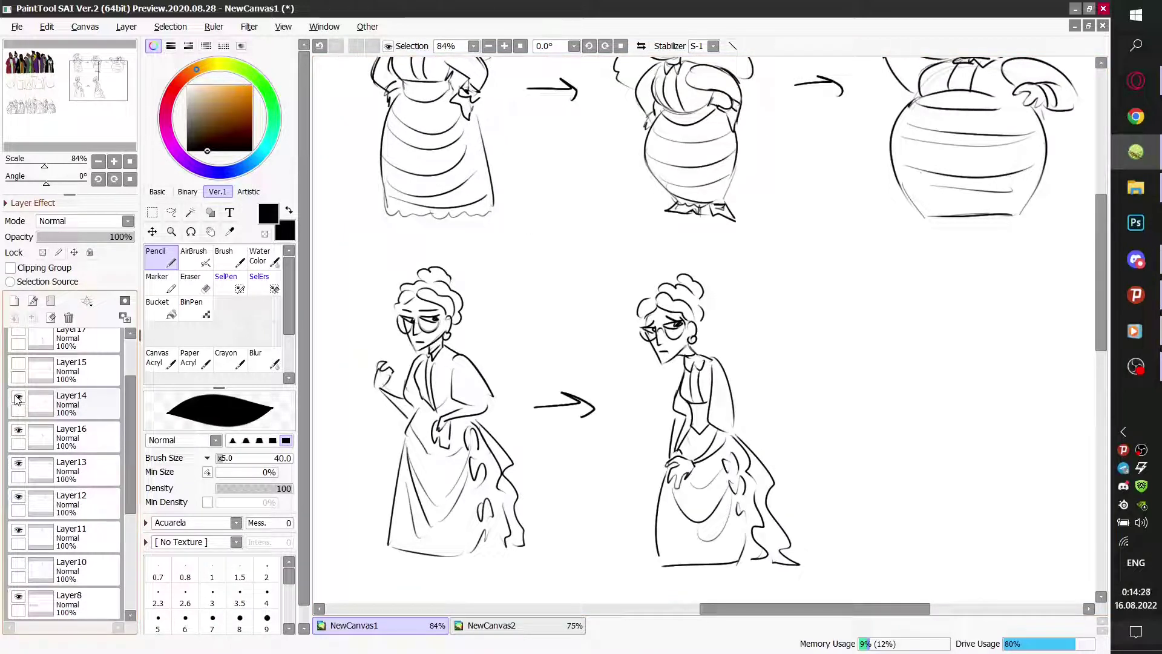
pyautogui.scroll(1, 25, 414)
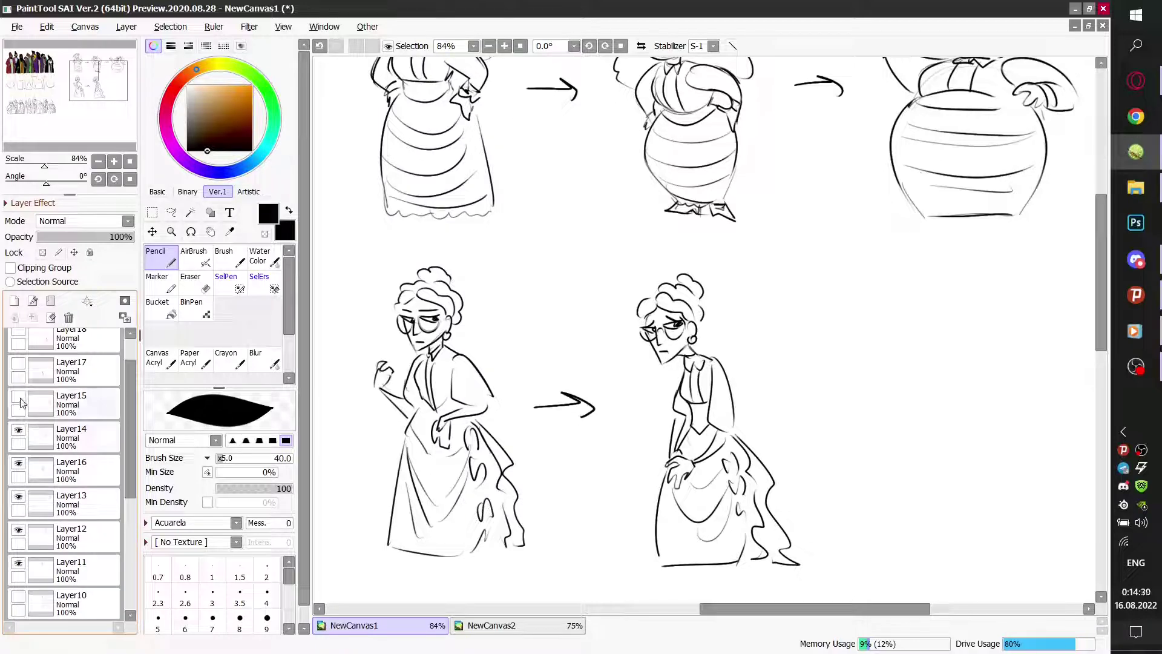
pyautogui.click(19, 399)
pyautogui.hscroll(2, 969, 363)
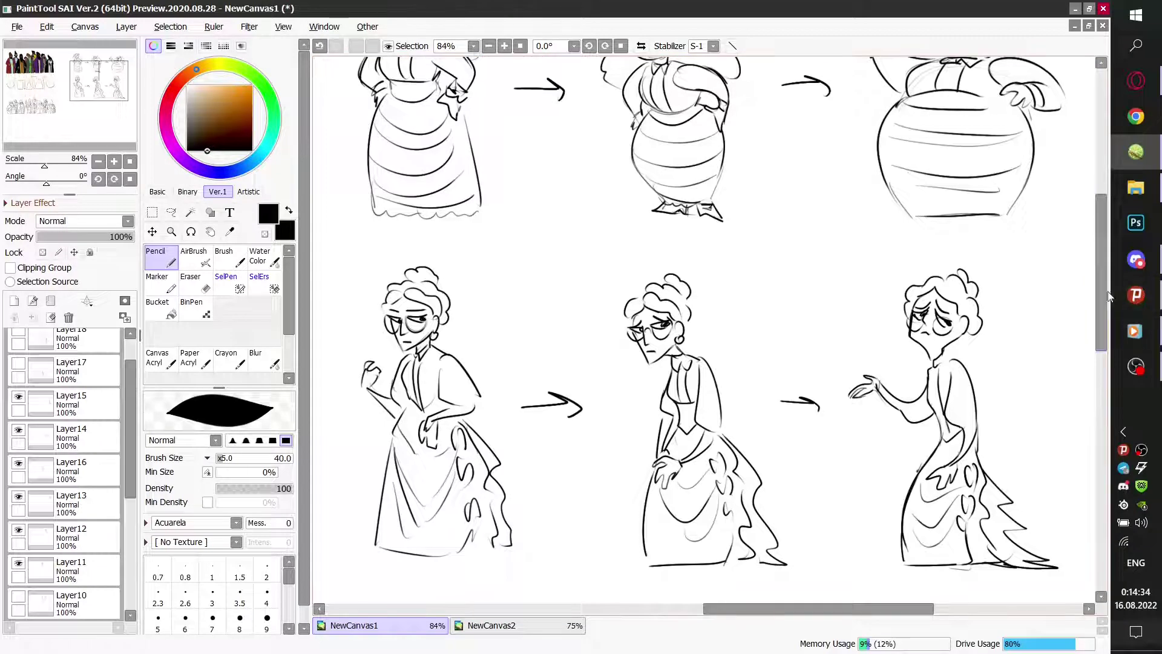
pyautogui.moveTo(1103, 293); pyautogui.dragTo(1103, 324)
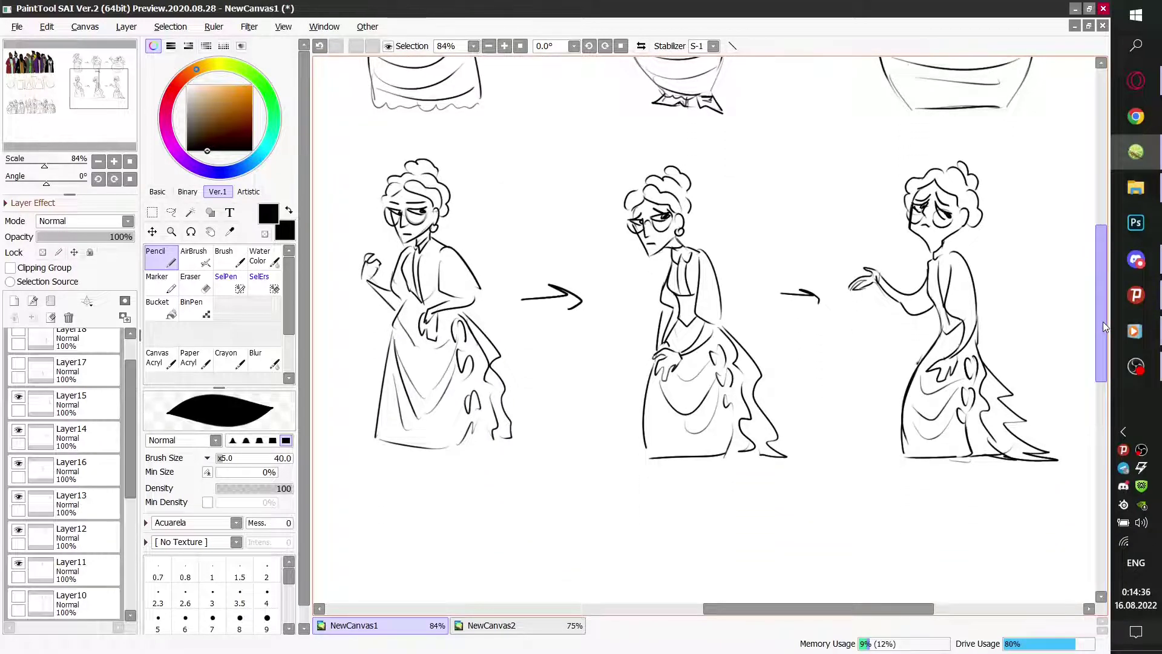
pyautogui.scroll(-2, 613, 300)
pyautogui.scroll(1, 68, 415)
# Step: Show the first skeleton figure sketch
pyautogui.click(18, 396)
pyautogui.scroll(-2, 424, 563)
pyautogui.scroll(2, 508, 596)
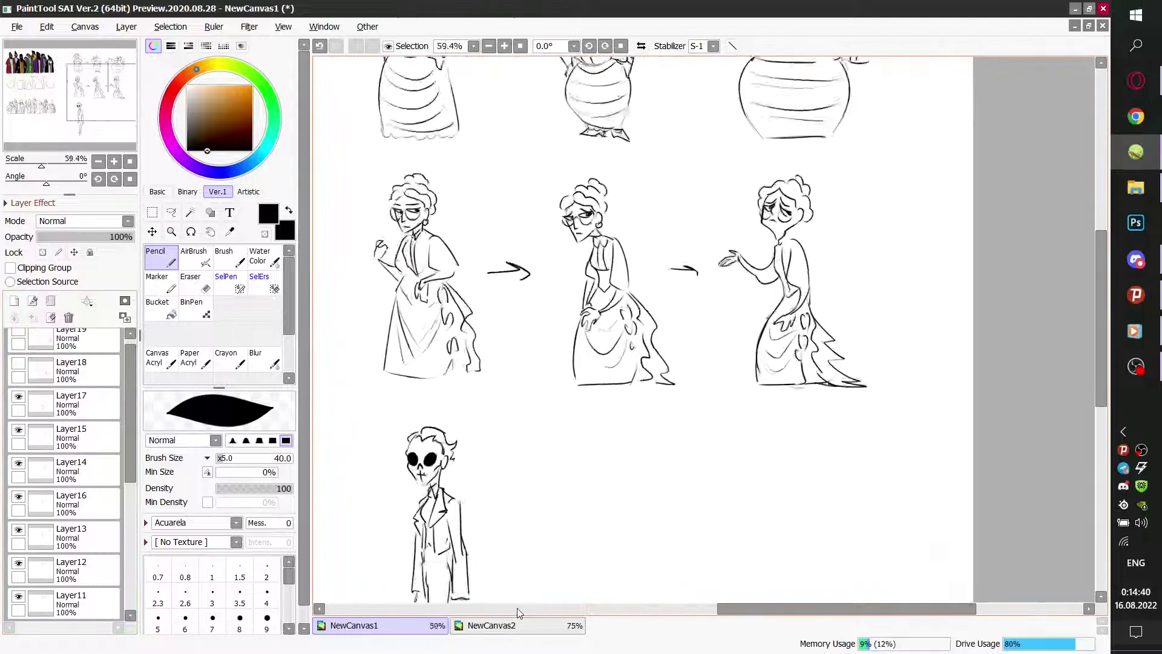
pyautogui.scroll(-1, 517, 613)
pyautogui.scroll(1, 517, 612)
pyautogui.scroll(1, 513, 448)
pyautogui.scroll(-1, 513, 448)
pyautogui.scroll(1, 515, 454)
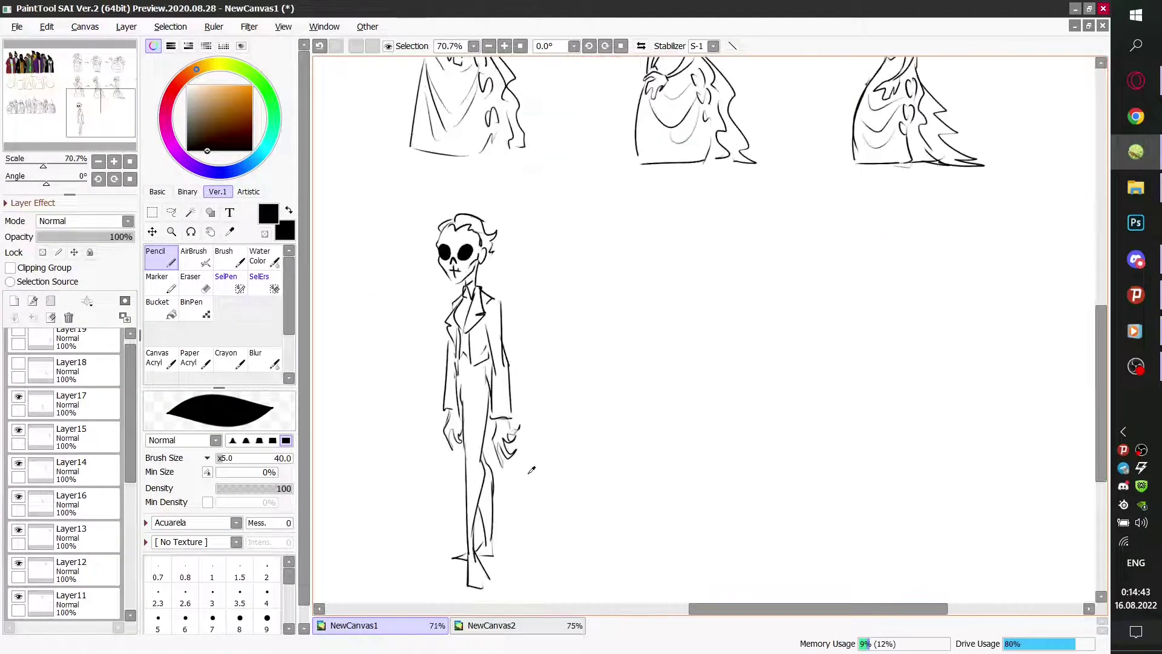
# Step: Reveal the second and third skeleton poses, then the orange and blue guide lines
pyautogui.click(18, 363)
pyautogui.moveTo(704, 614); pyautogui.dragTo(719, 614)
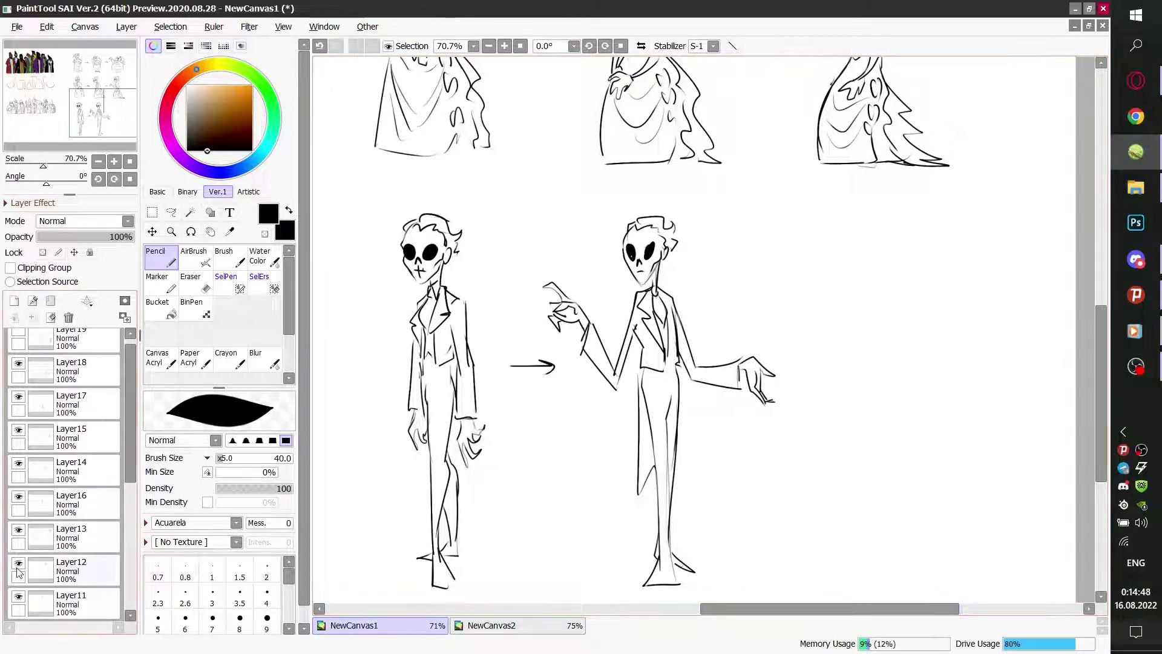
pyautogui.scroll(1, 18, 572)
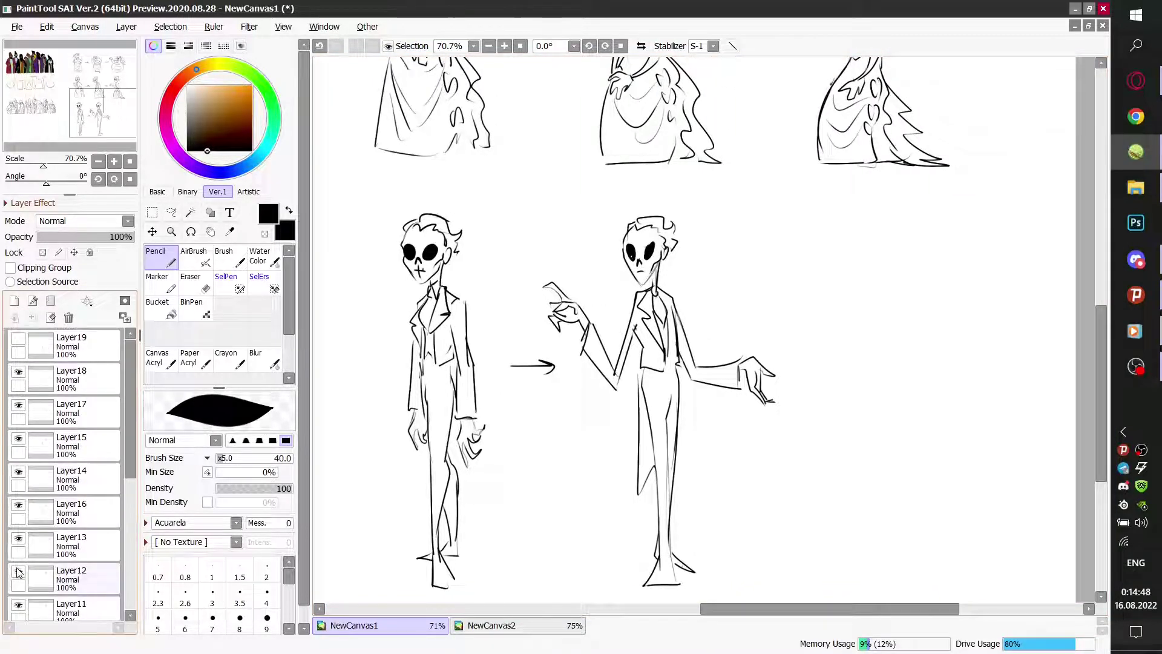
pyautogui.click(18, 342)
pyautogui.scroll(-3, 52, 480)
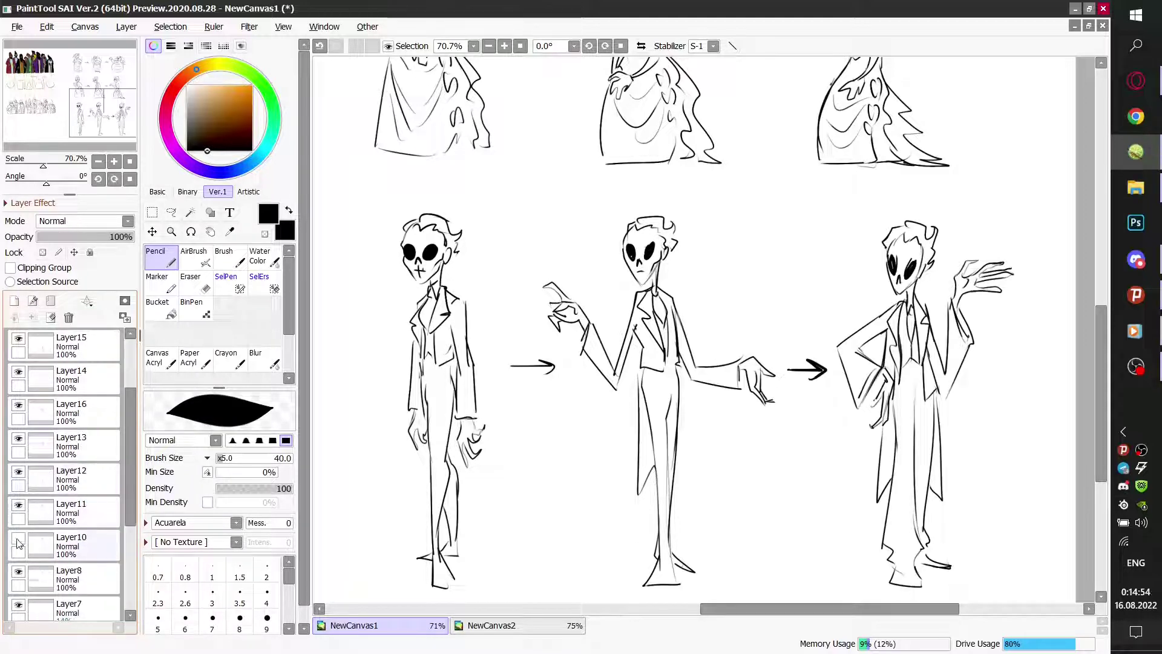
pyautogui.click(18, 542)
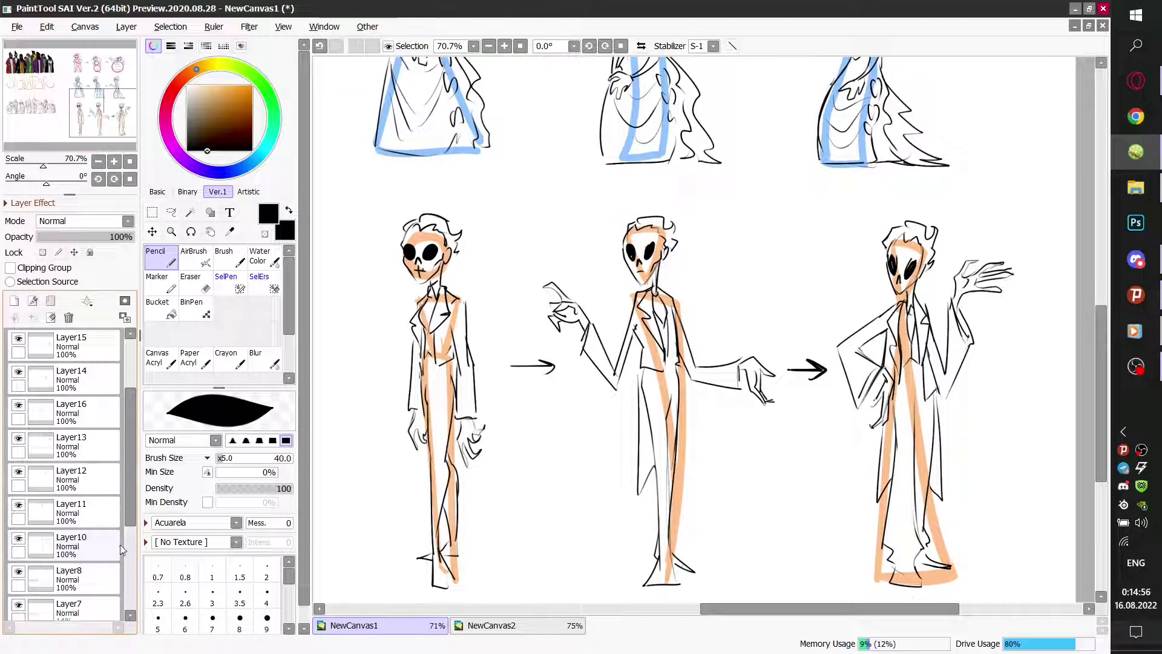
pyautogui.scroll(-3, 479, 342)
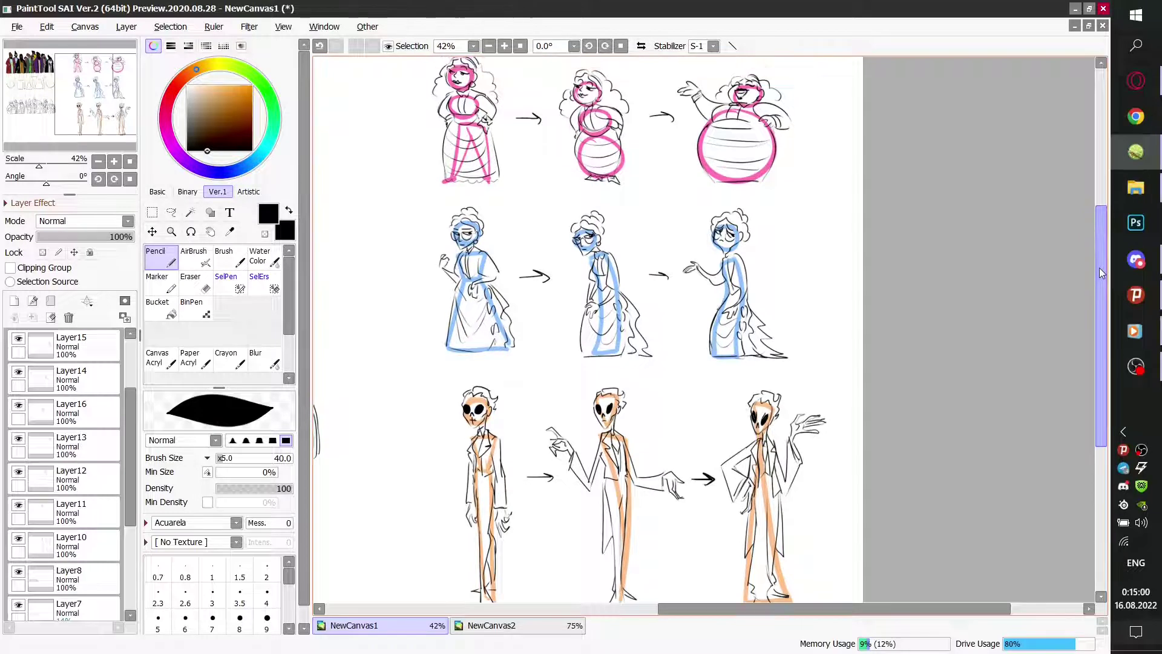
pyautogui.scroll(-1, 916, 269)
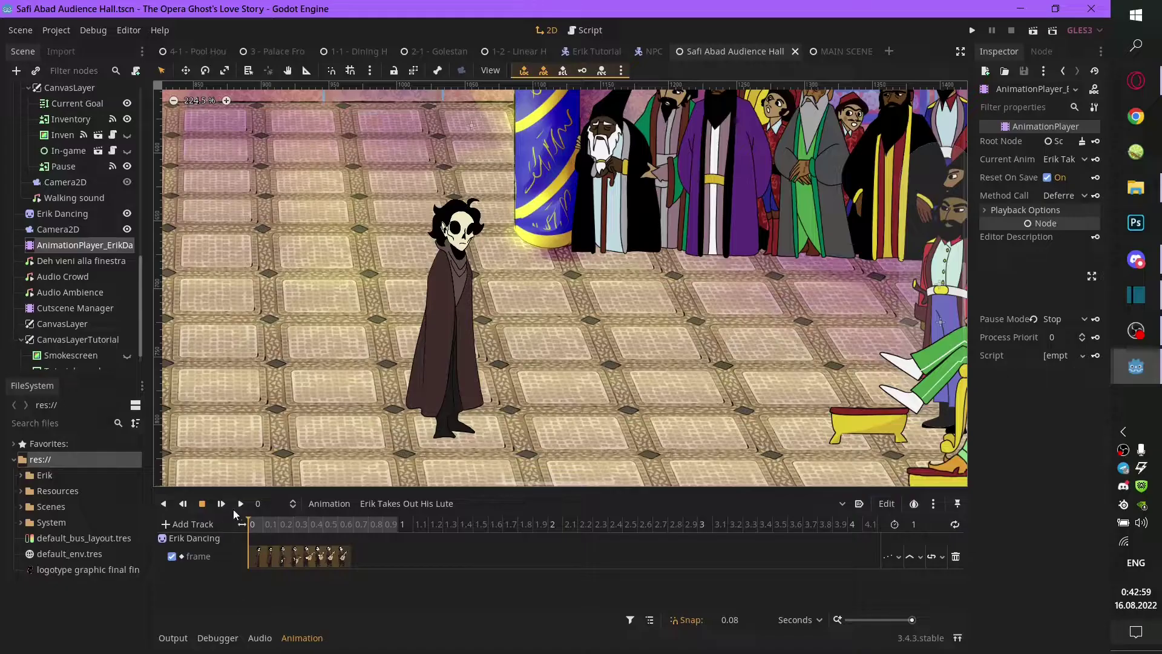
# Step: Play 'Erik Takes Out His Lute', then select and play 'Erik Dances and Sings'
pyautogui.click(238, 505)
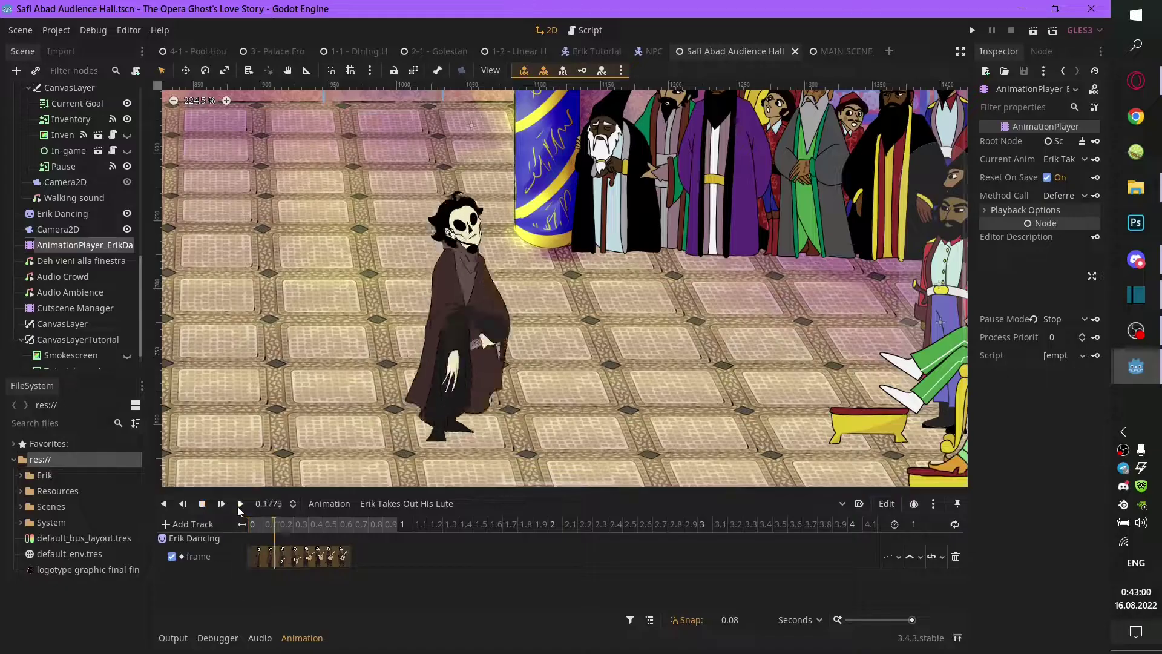
pyautogui.click(441, 505)
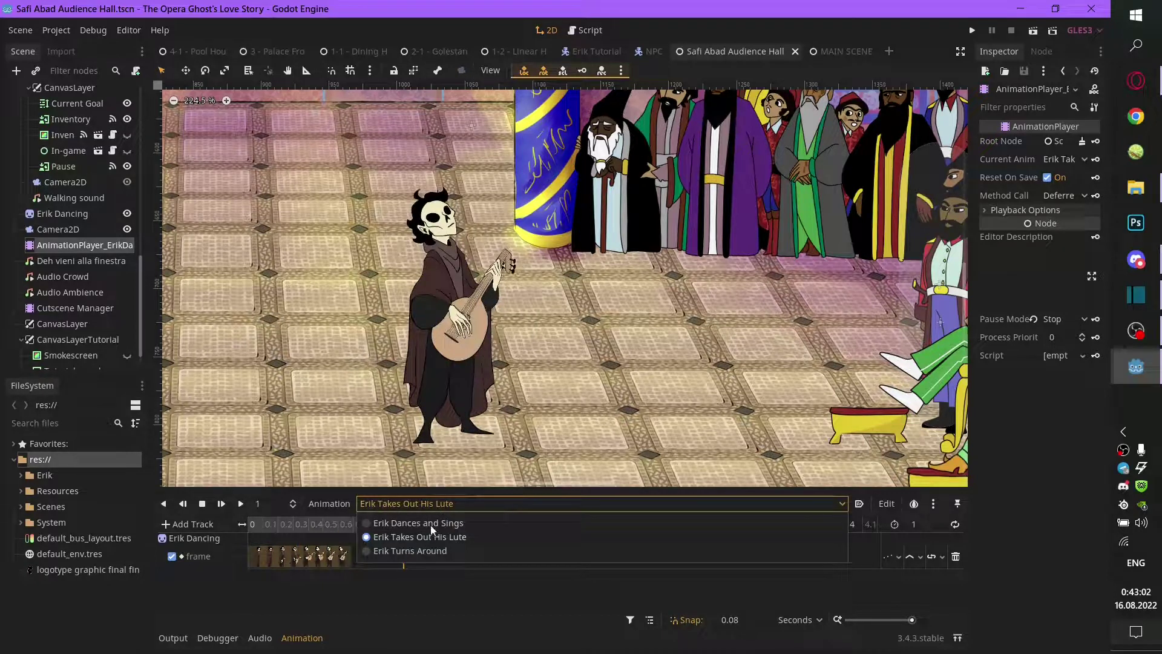
pyautogui.click(430, 525)
pyautogui.scroll(-10, 577, 314)
pyautogui.scroll(9, 561, 307)
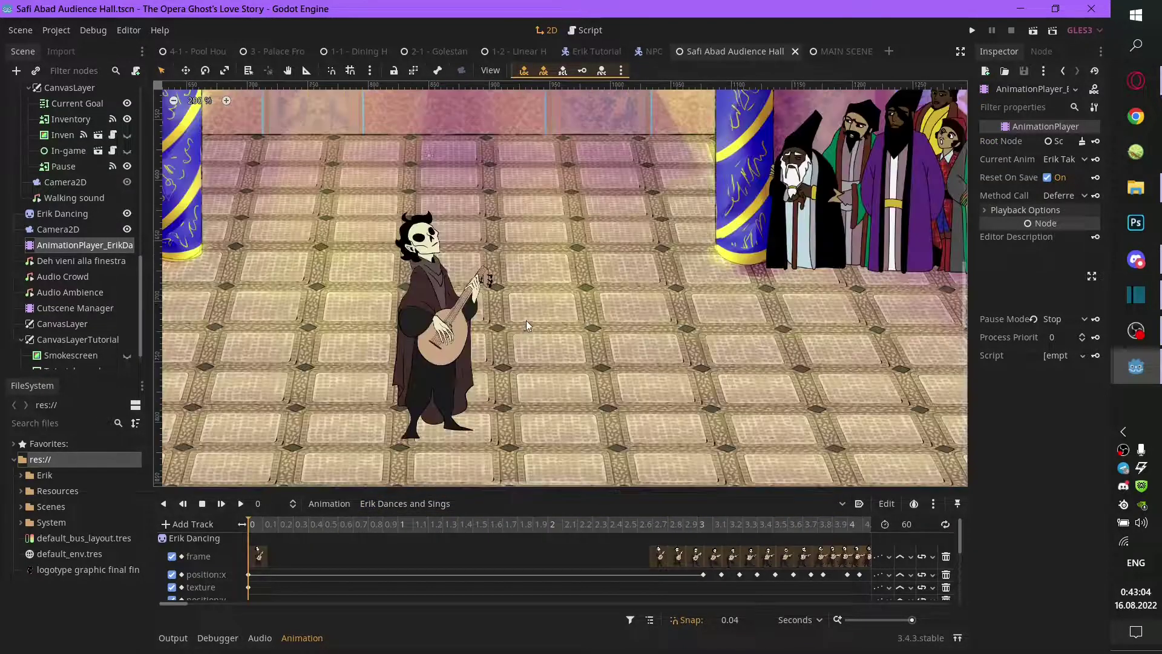
pyautogui.click(240, 504)
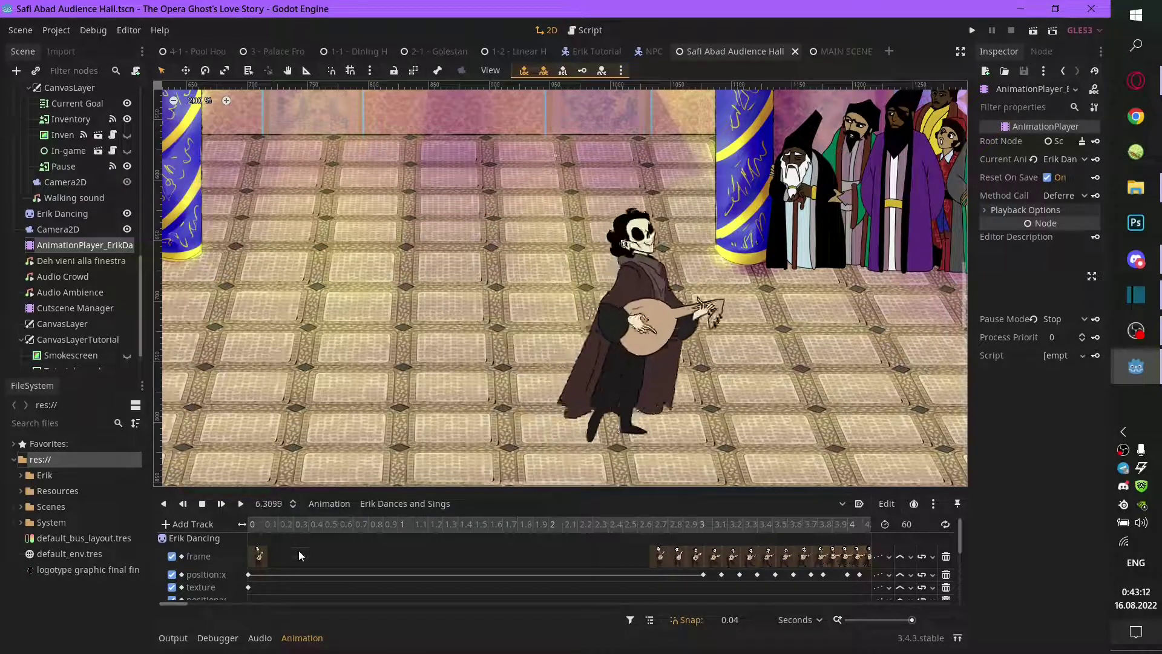
pyautogui.hscroll(5, 543, 482)
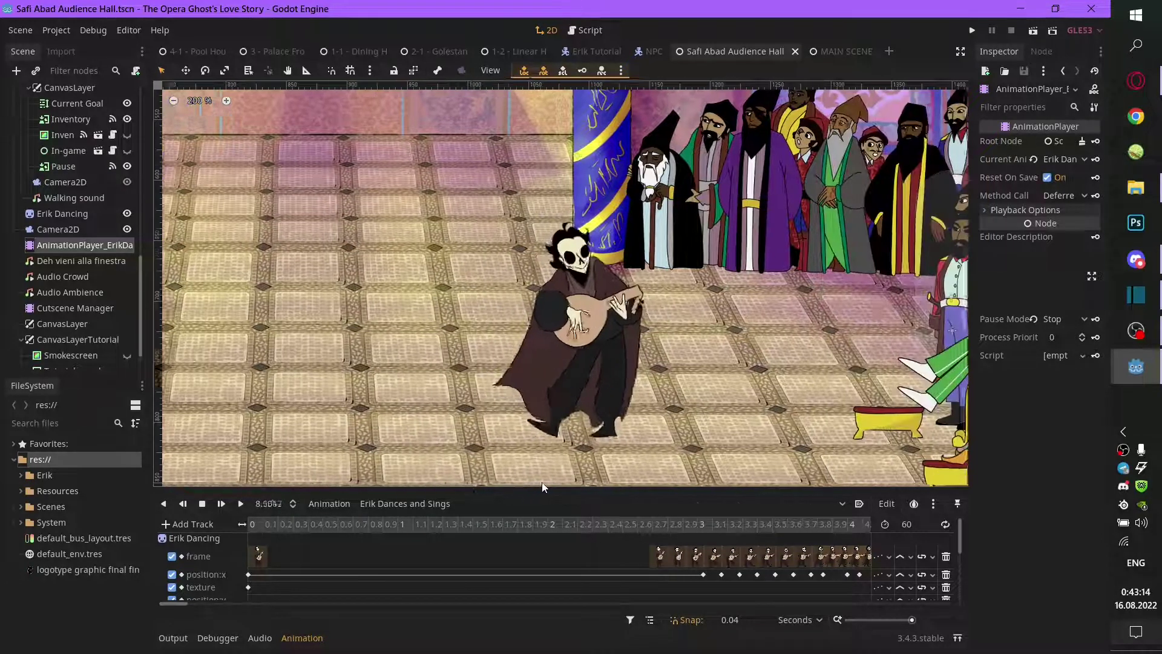
pyautogui.hscroll(-1, 543, 482)
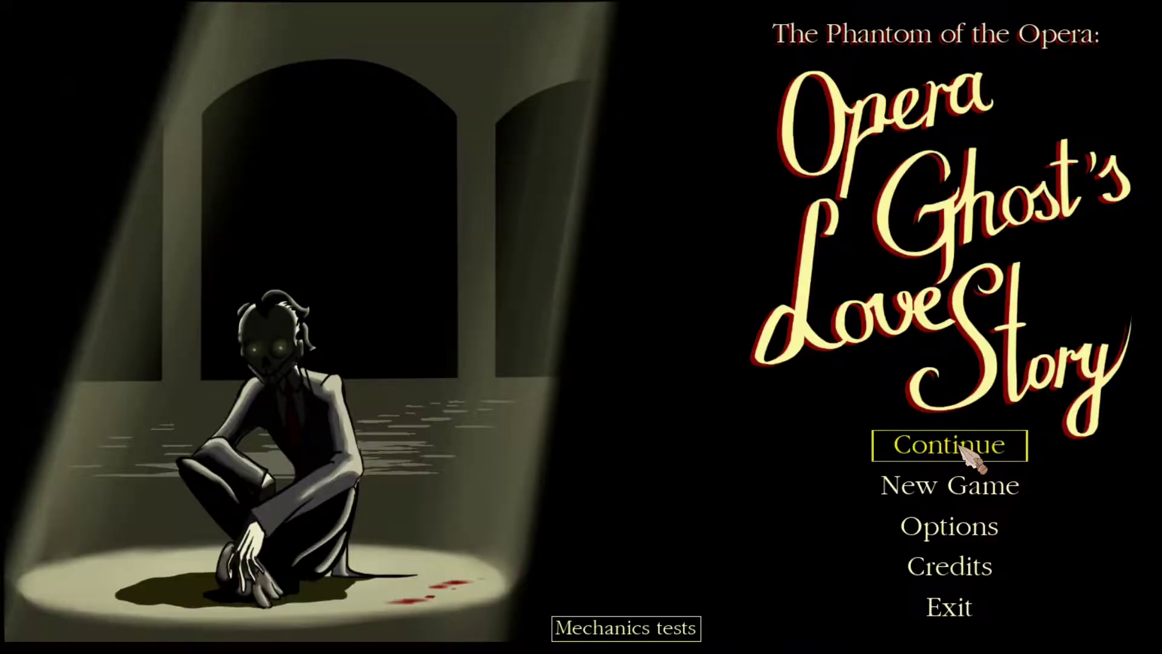
# Step: Continue the saved game, take the Golestan Hall door, and walk Erik left at Palace Front
pyautogui.click(962, 448)
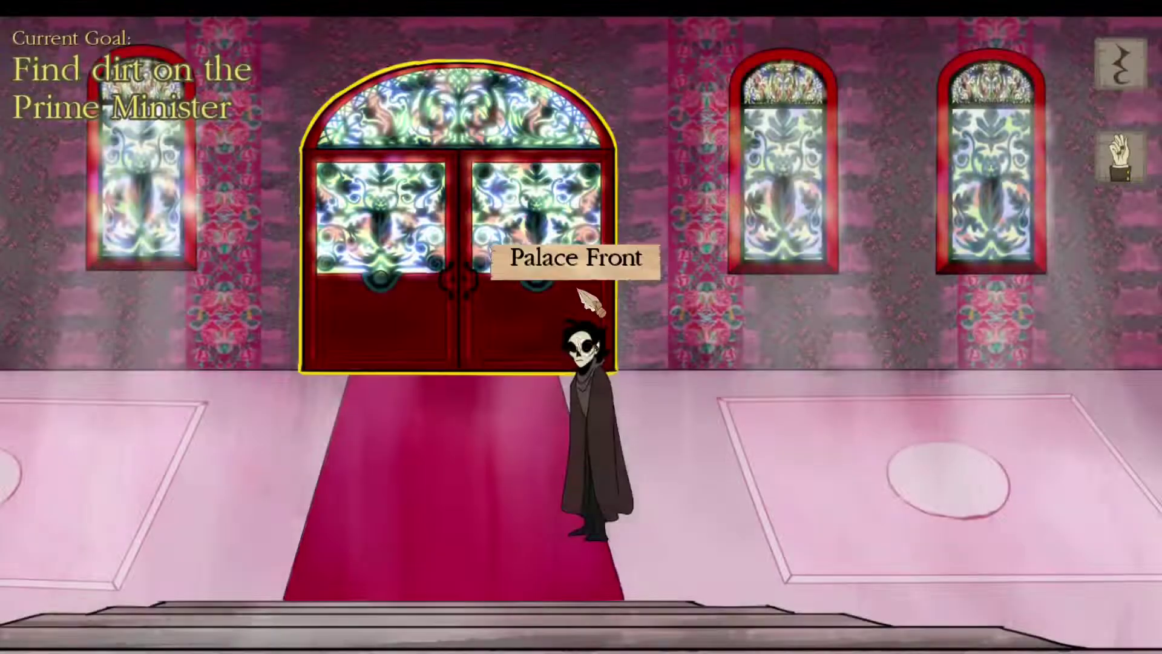
pyautogui.click(578, 291)
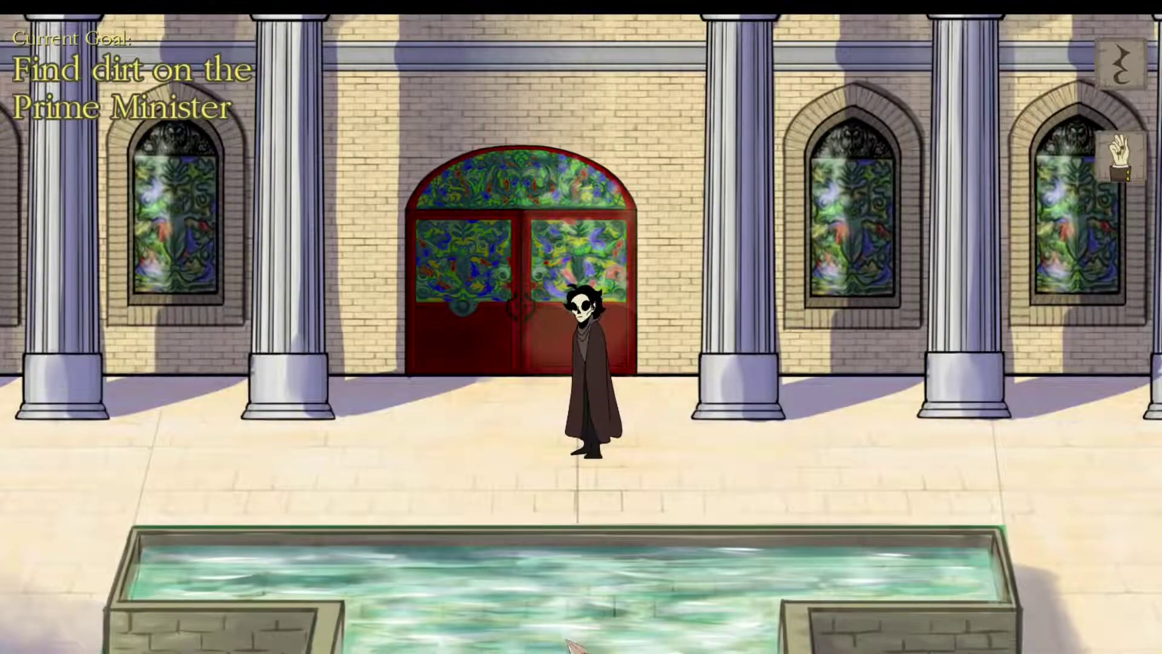
pyautogui.press('Left')
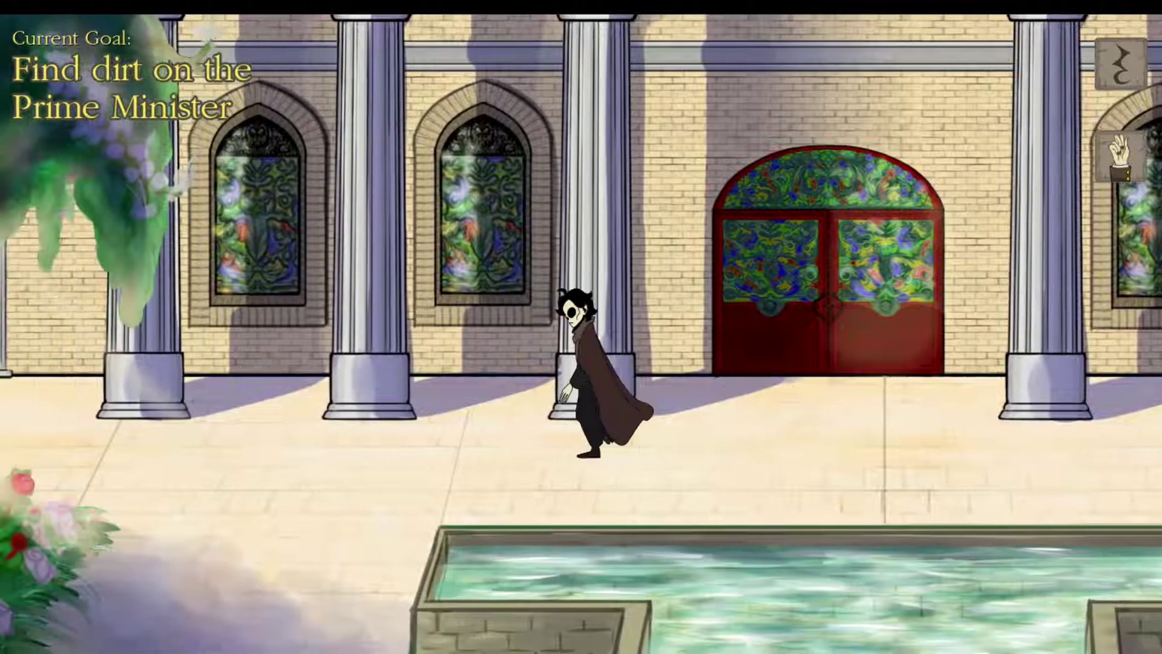